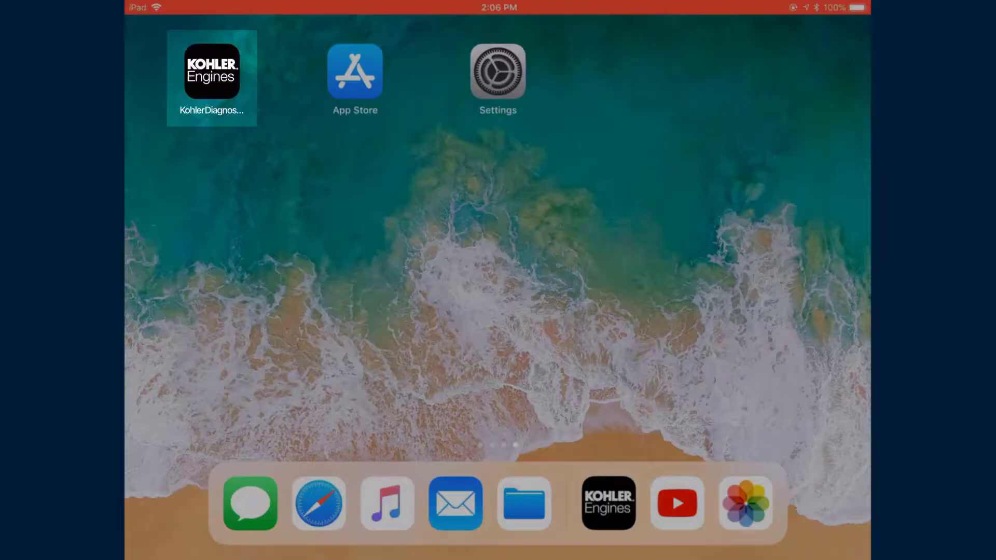
click(212, 72)
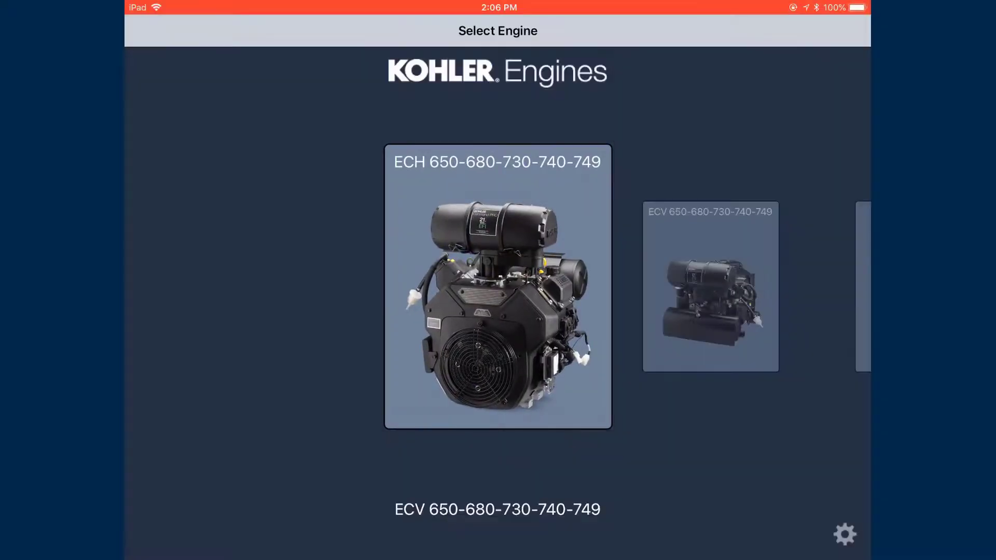
click(498, 286)
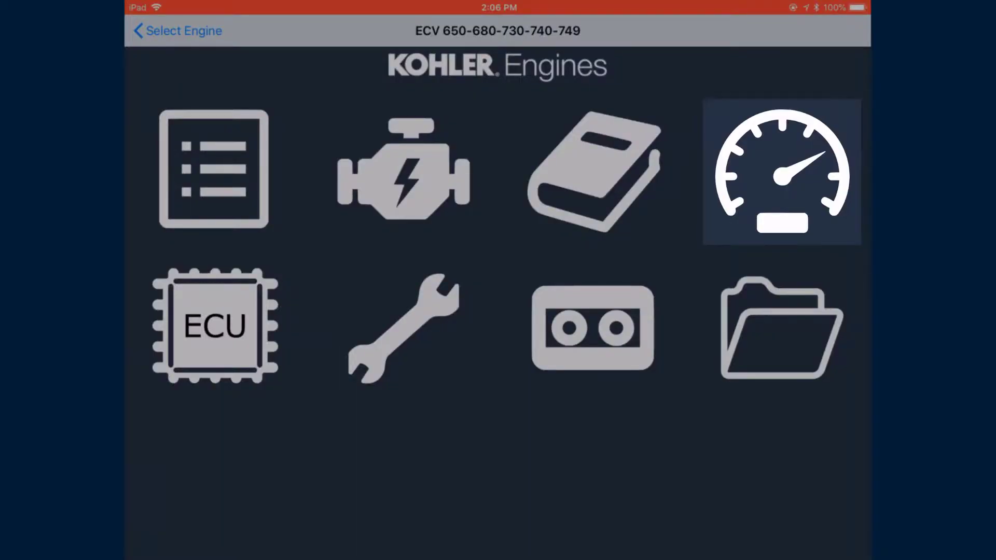
click(782, 173)
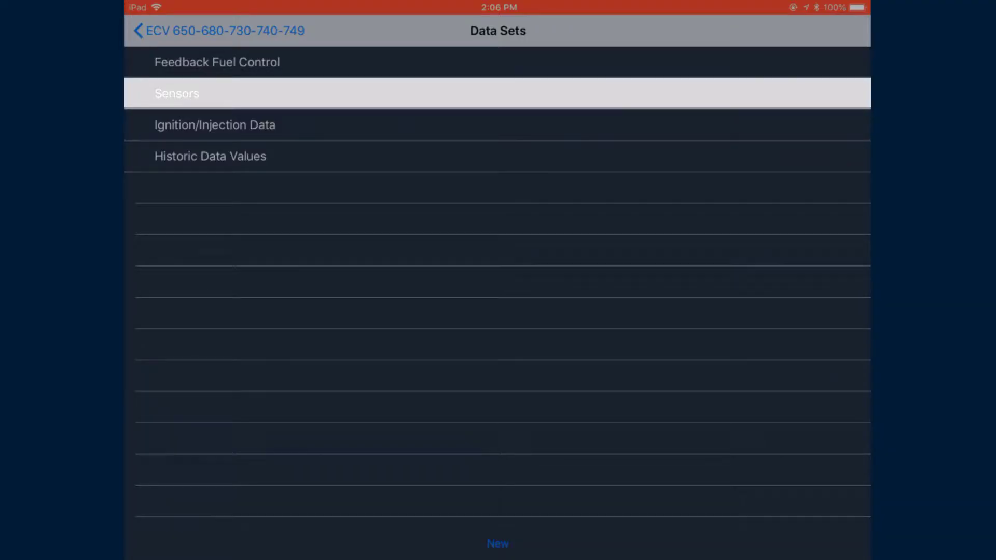
Open Sensors, preview Engine Temperature as number, large dial and graph, then return
click(498, 94)
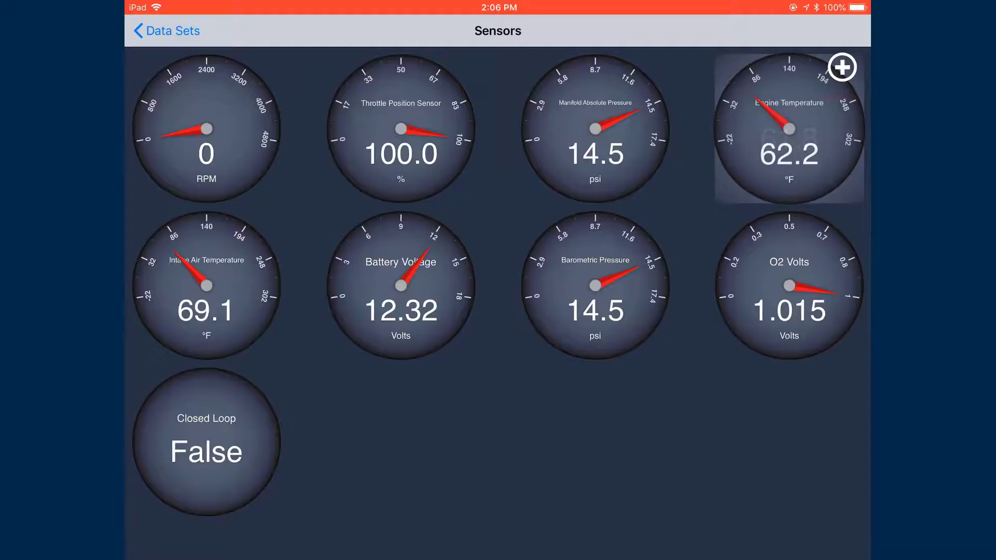
click(789, 141)
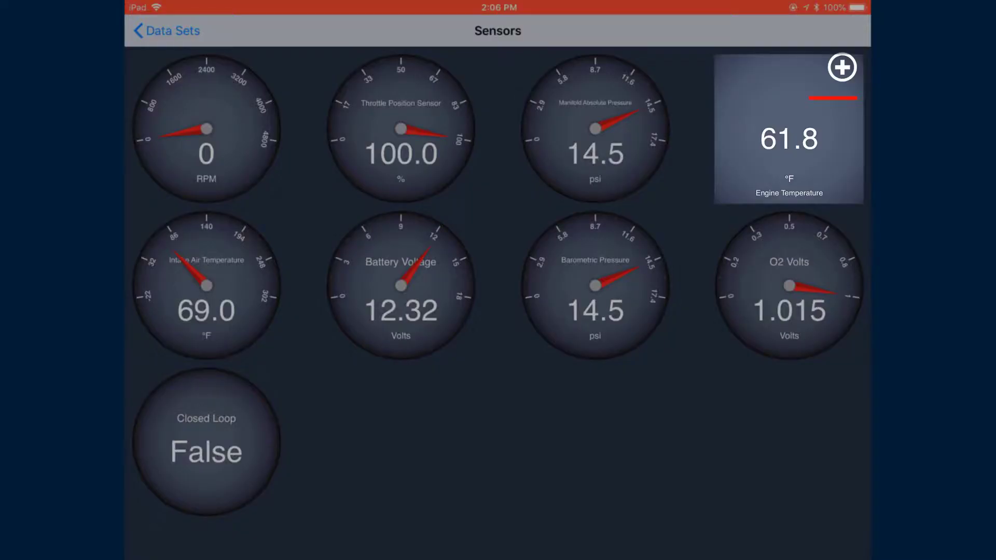
click(789, 141)
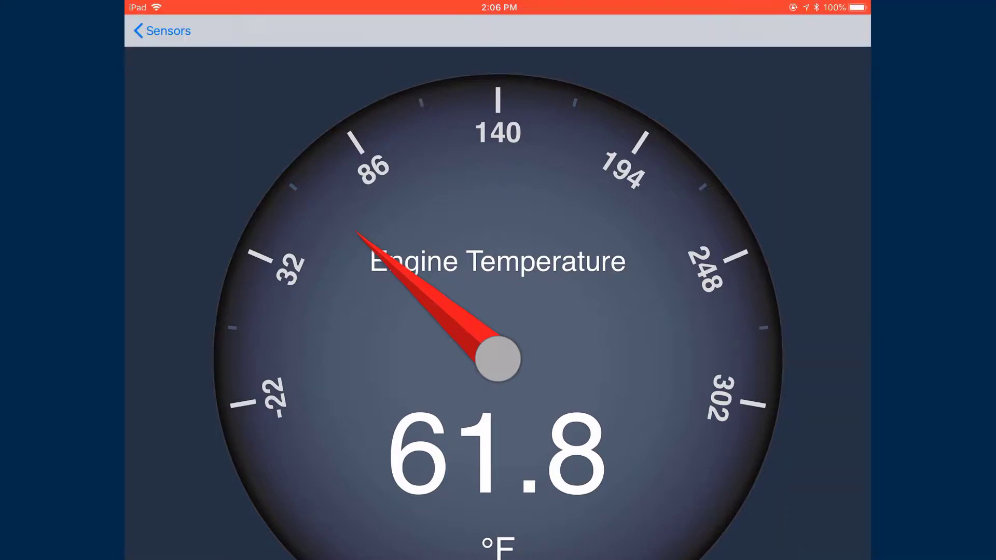
click(498, 358)
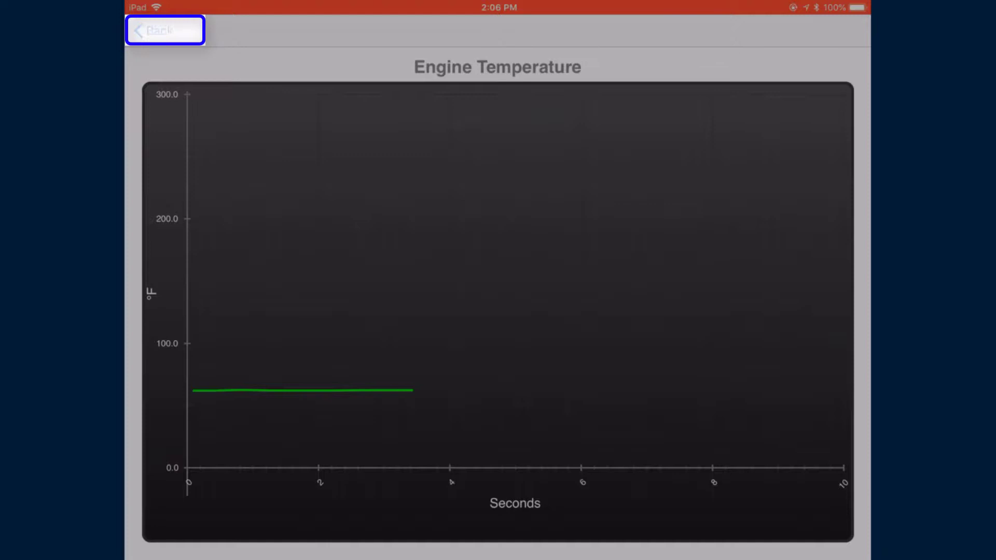
click(155, 31)
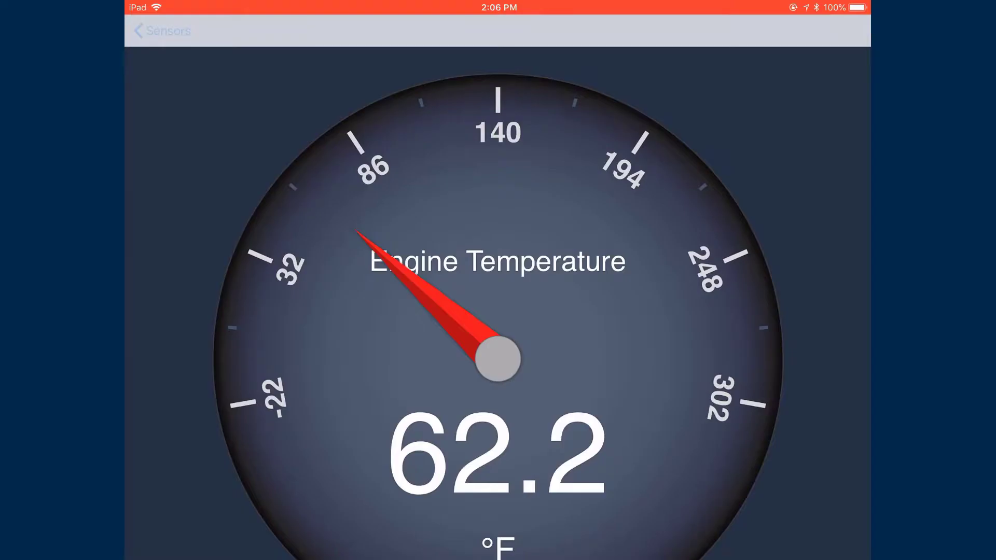
click(164, 31)
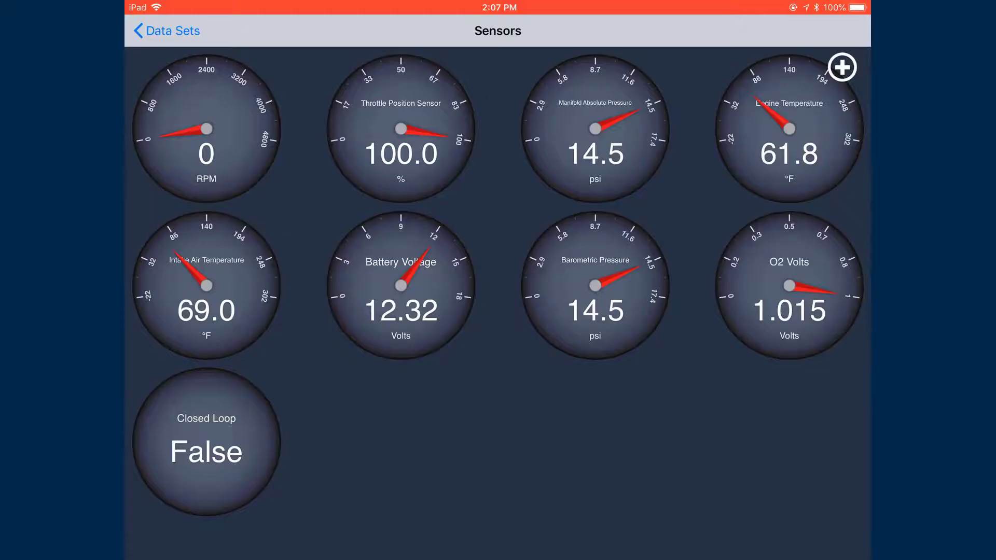
Add the Safety System Active data item as a gauge
click(841, 68)
scroll(498, 311, down, 5)
scroll(498, 311, down, 5)
scroll(498, 311, down, 5)
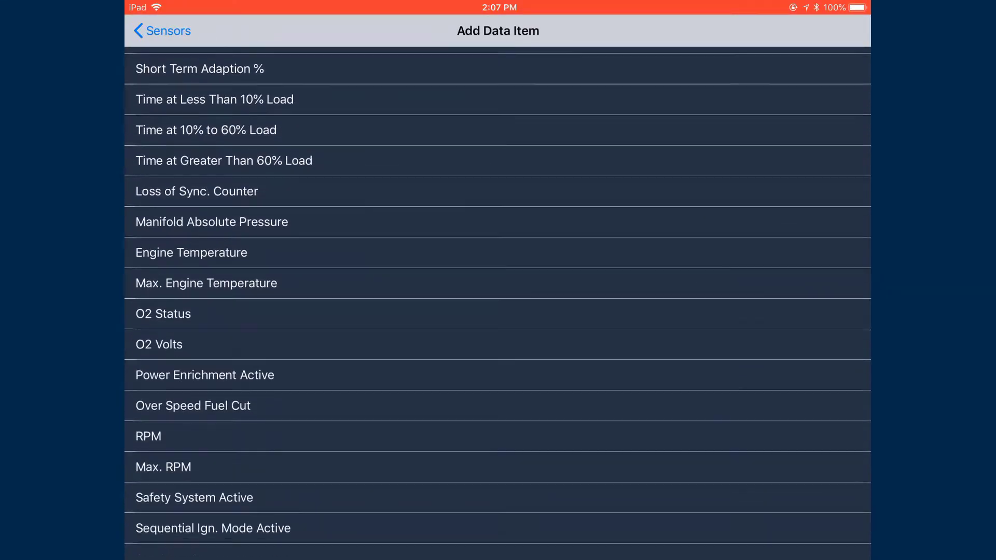
scroll(499, 312, down, 5)
click(499, 264)
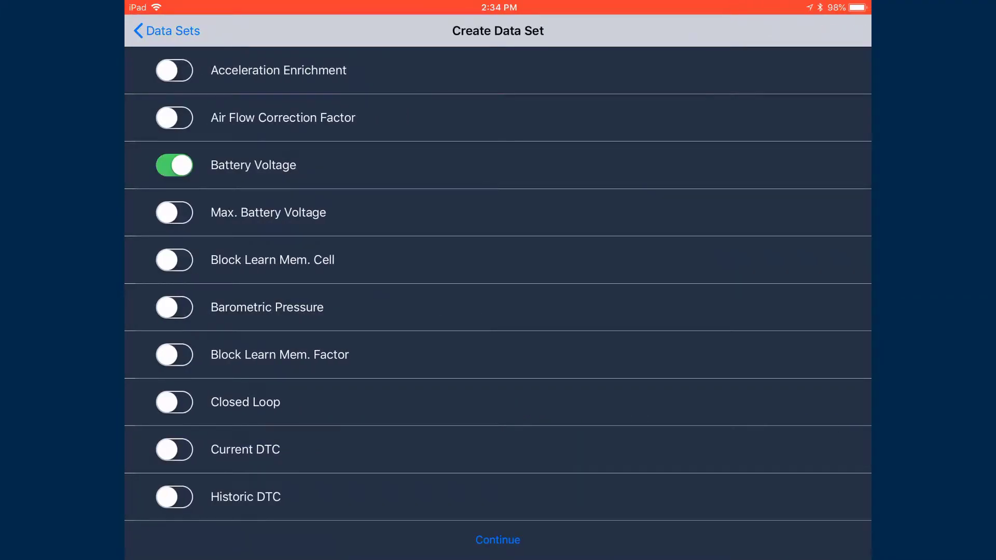
Select Barometric Pressure, Engine Run Time, Intake Air Temperature and Injector Times #1 and #2
click(174, 306)
scroll(498, 280, down, 5)
click(174, 339)
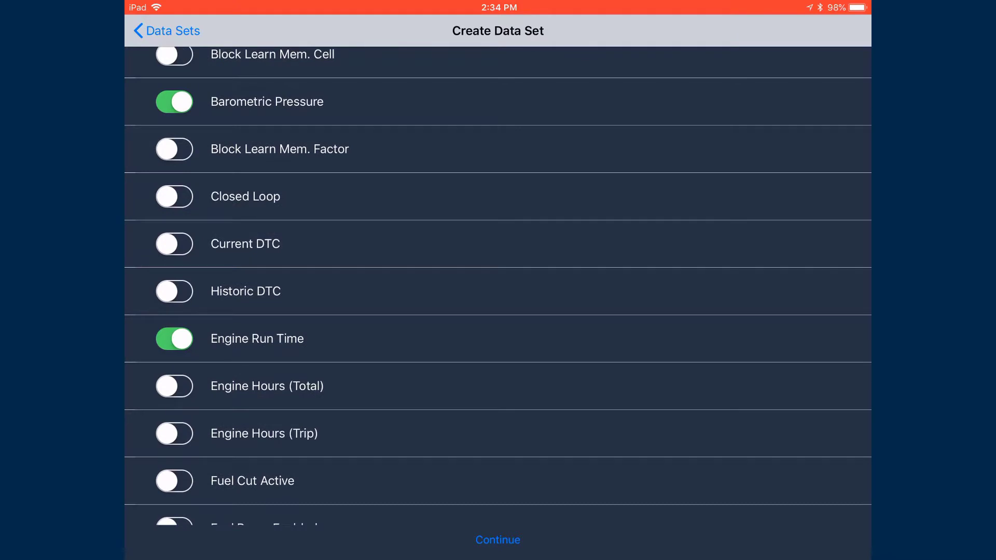
scroll(498, 280, down, 4)
scroll(498, 280, down, 3)
click(175, 308)
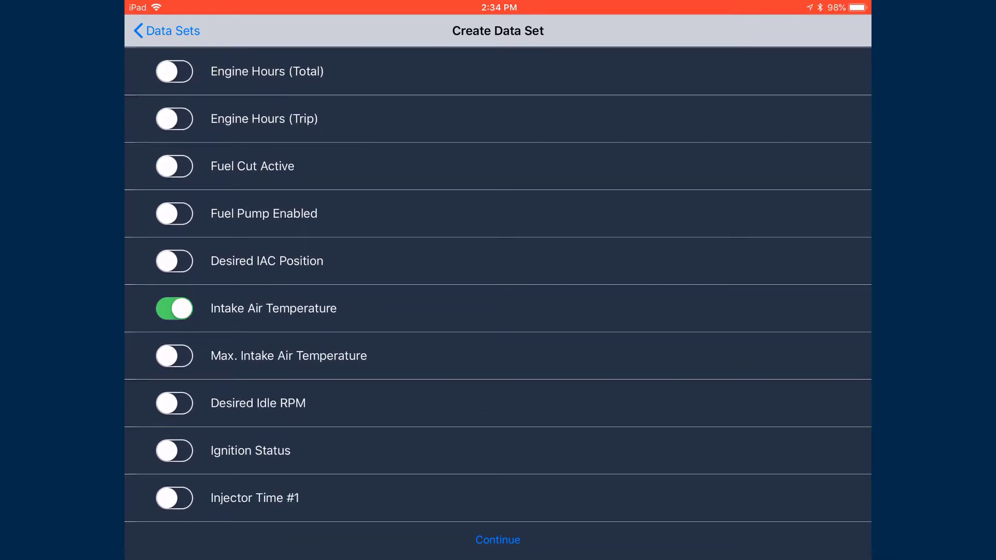
scroll(499, 280, down, 3)
click(175, 370)
click(174, 417)
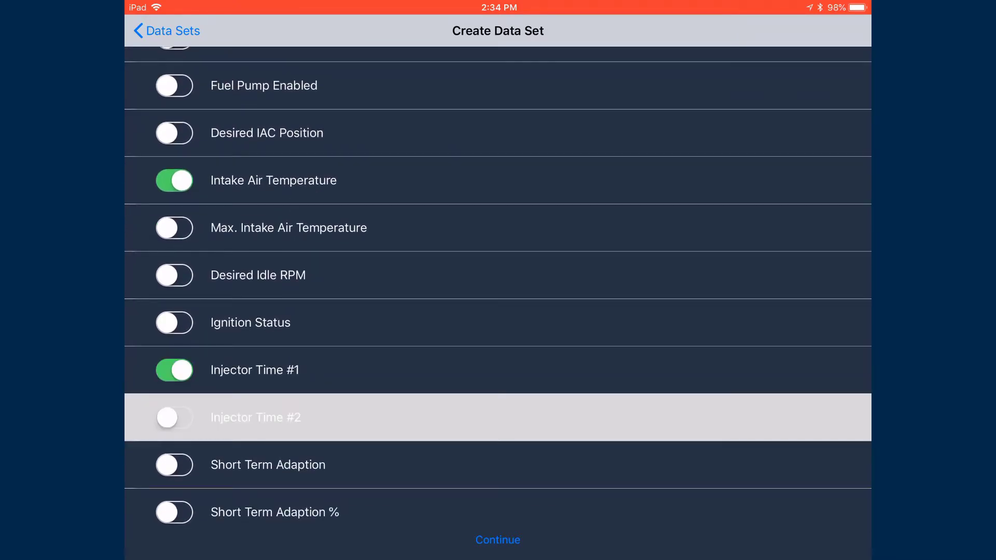
scroll(498, 280, down, 4)
scroll(498, 280, down, 4)
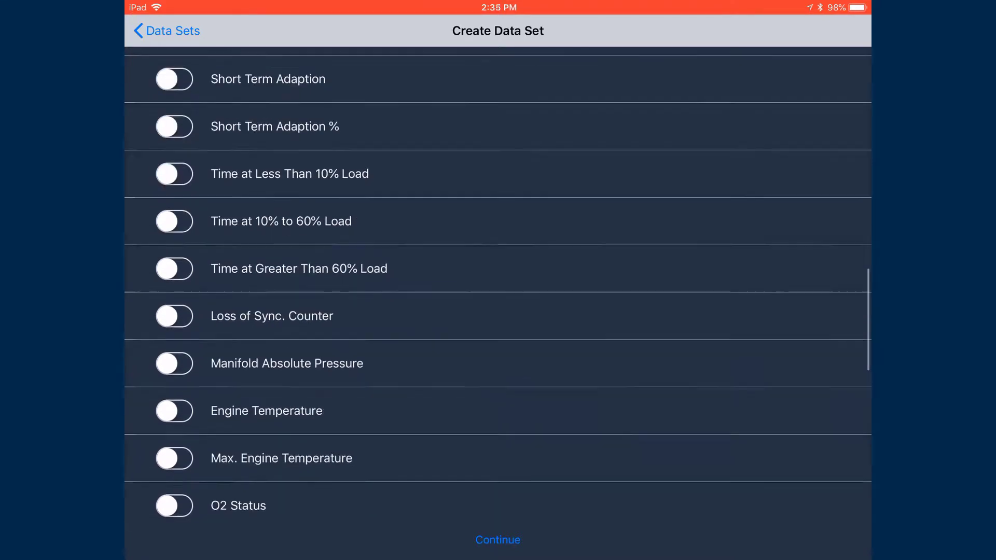
Add MAP, Engine Temperature, O2 Volts, RPM, Safety System Active, Throttle Position; save as custom1
click(498, 360)
click(175, 360)
click(174, 409)
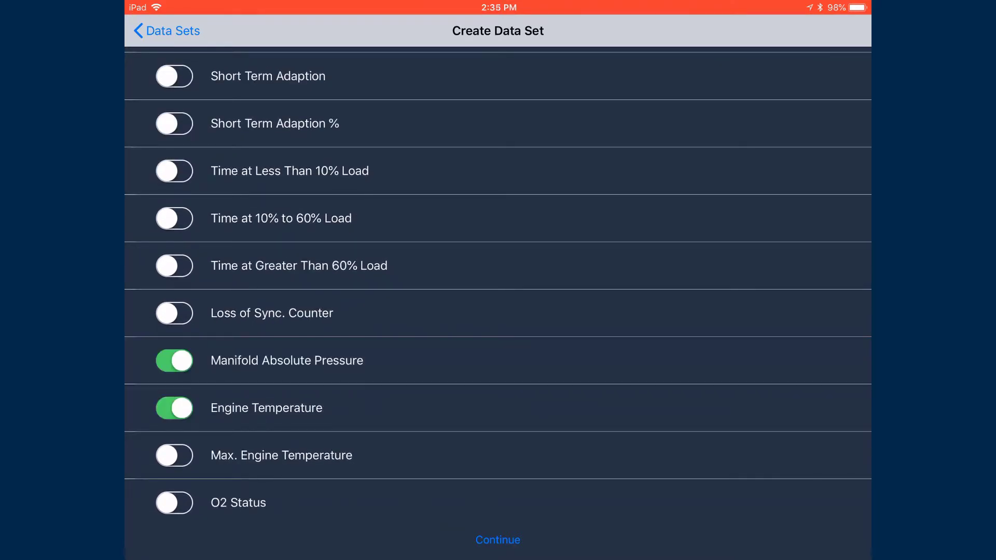
scroll(498, 281, down, 3)
click(174, 407)
scroll(499, 280, down, 4)
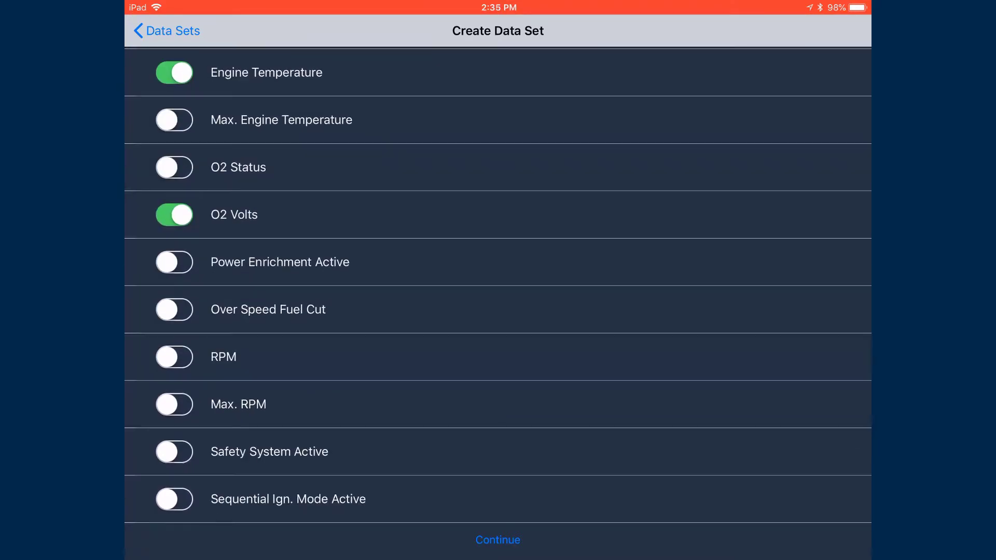
click(175, 356)
click(174, 452)
scroll(499, 280, down, 4)
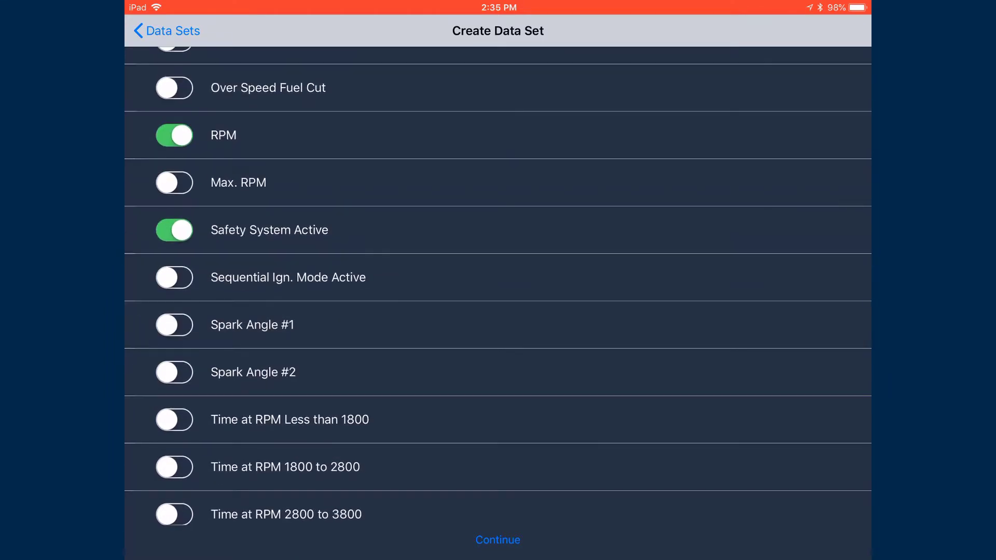
scroll(498, 280, down, 4)
click(175, 450)
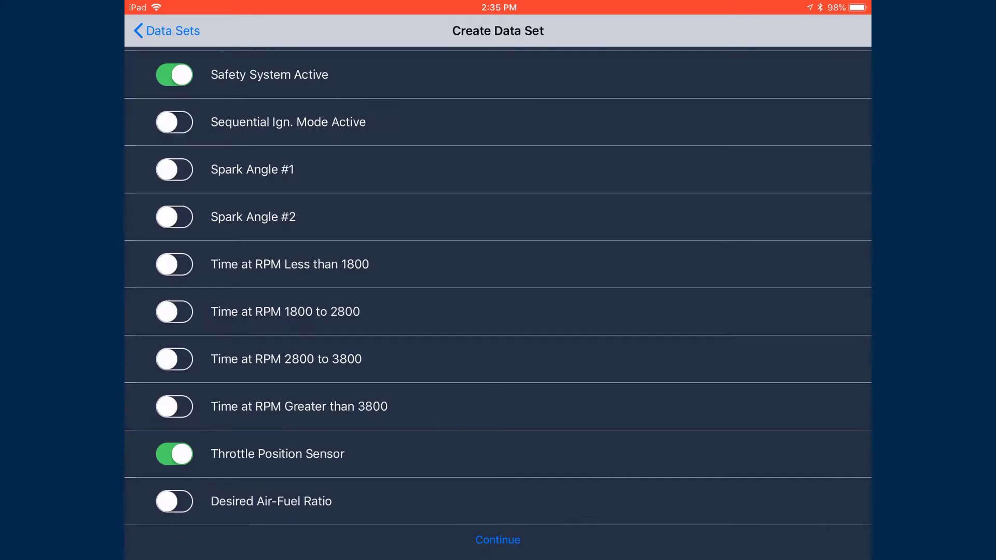
click(497, 540)
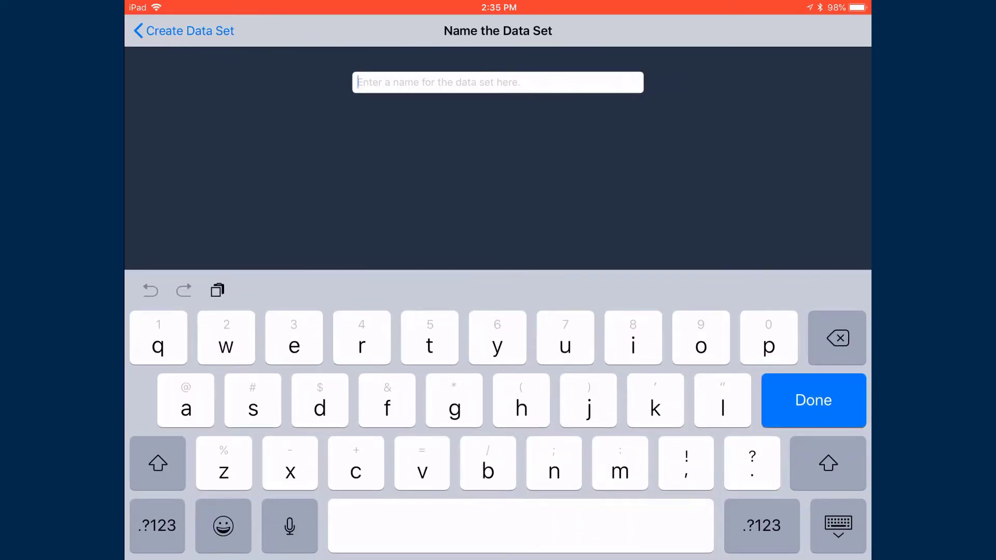
text(custom1)
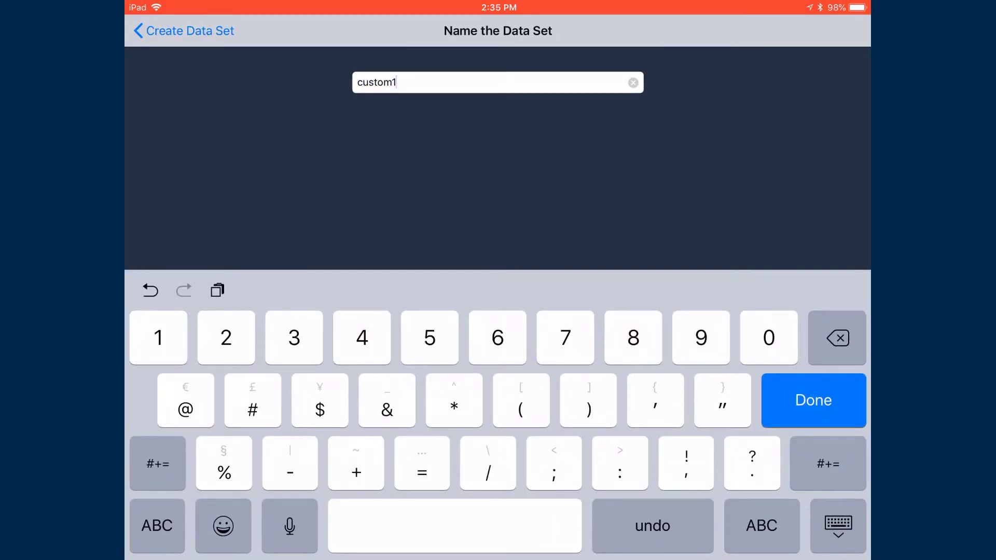
click(814, 400)
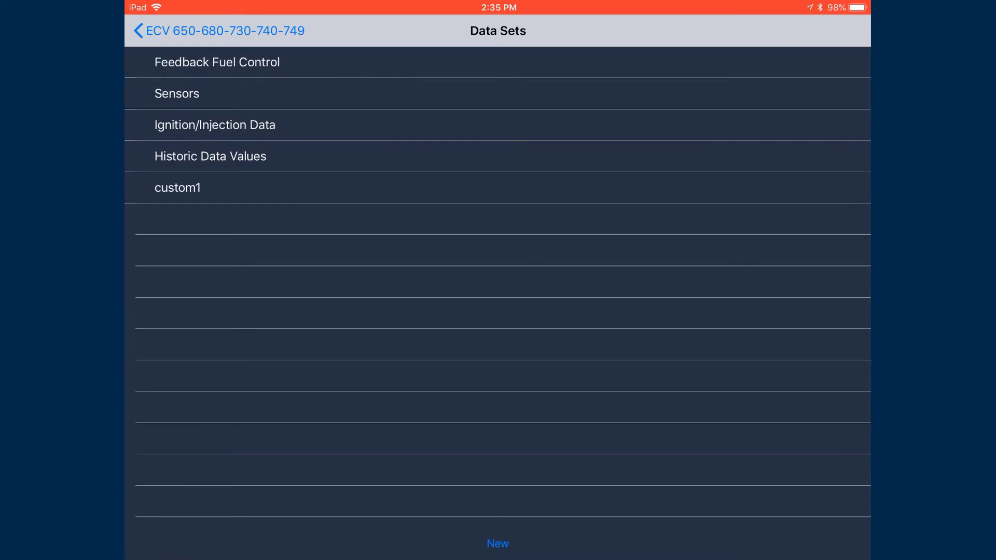
Open custom1, enlarge the O2 Volts gauge, and switch it to a time graph
click(498, 187)
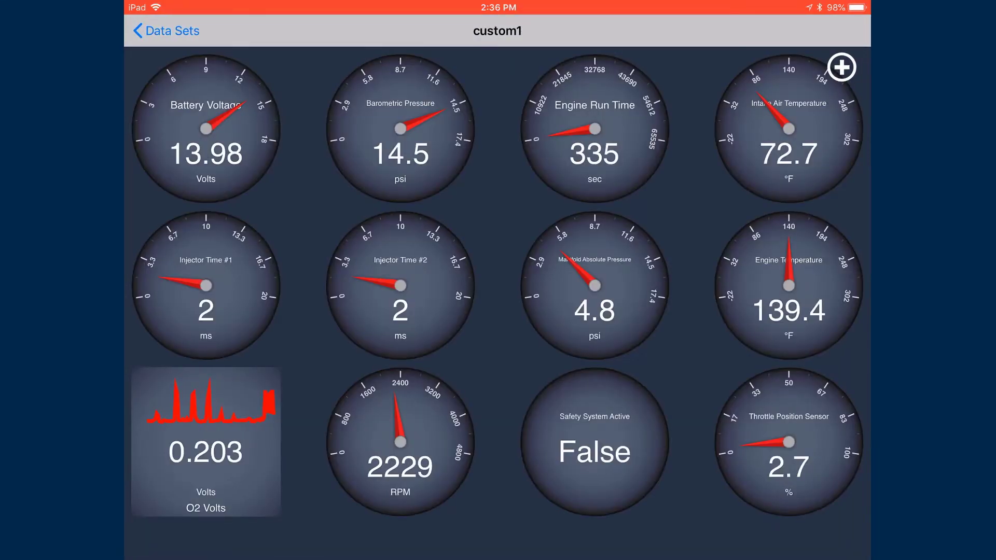
click(206, 441)
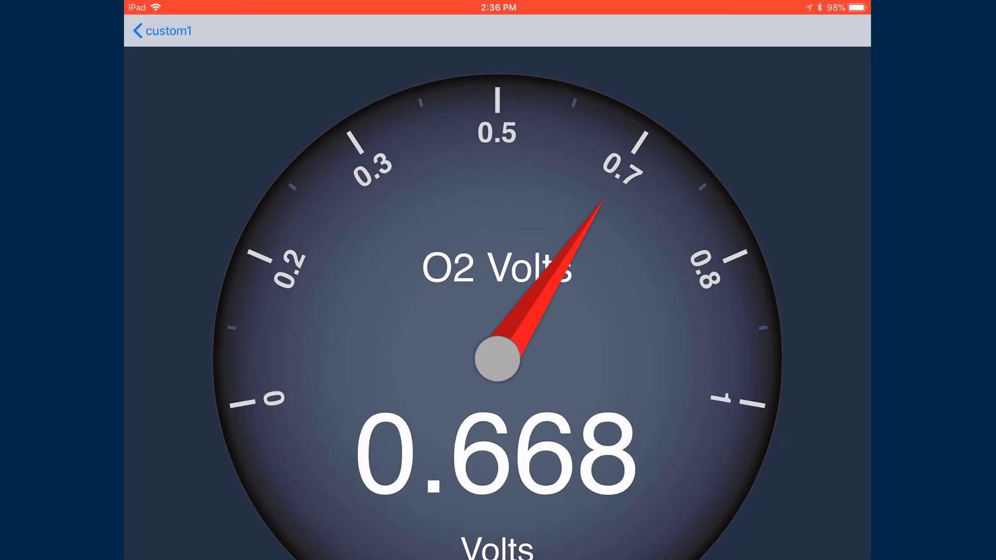
click(497, 311)
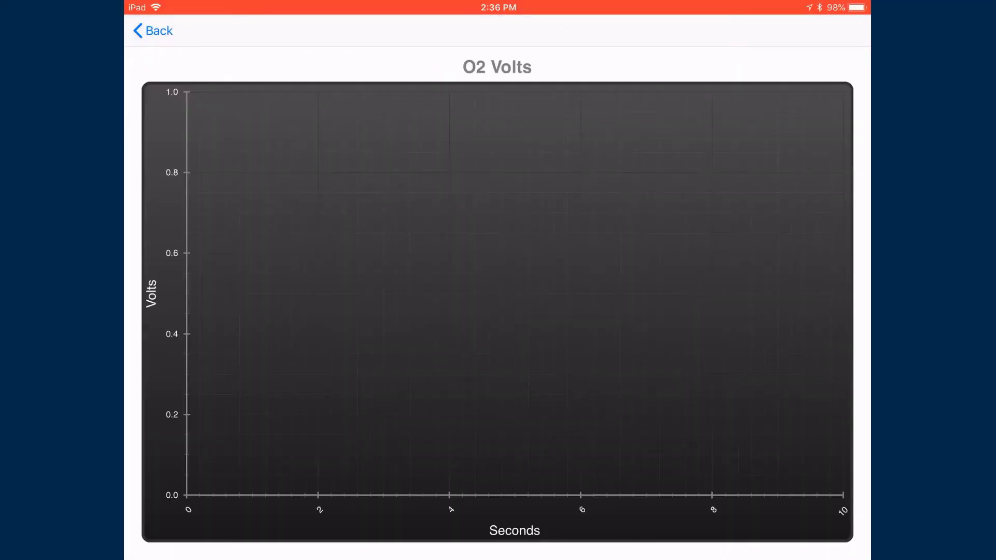